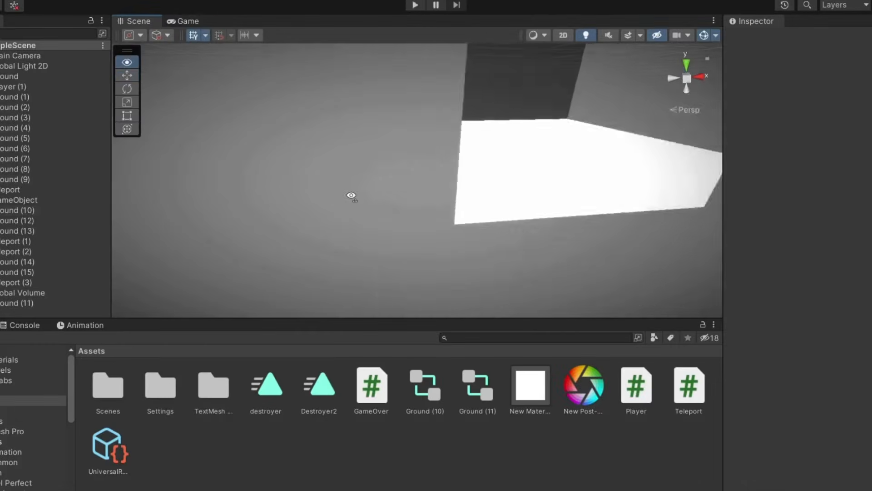
Step: Select the white teleport block in the 3D scene view with the Move tool
scroll(352, 194, up, 3)
key(w)
click(426, 207)
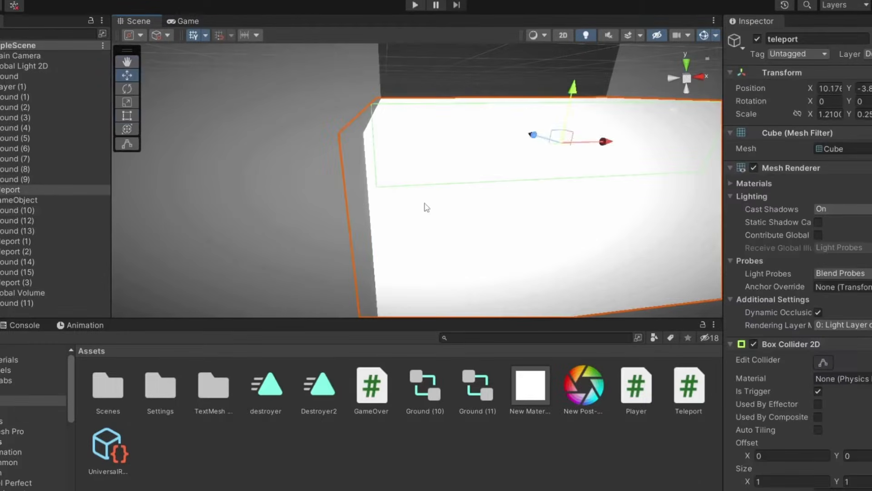
drag(360, 204, 368, 203)
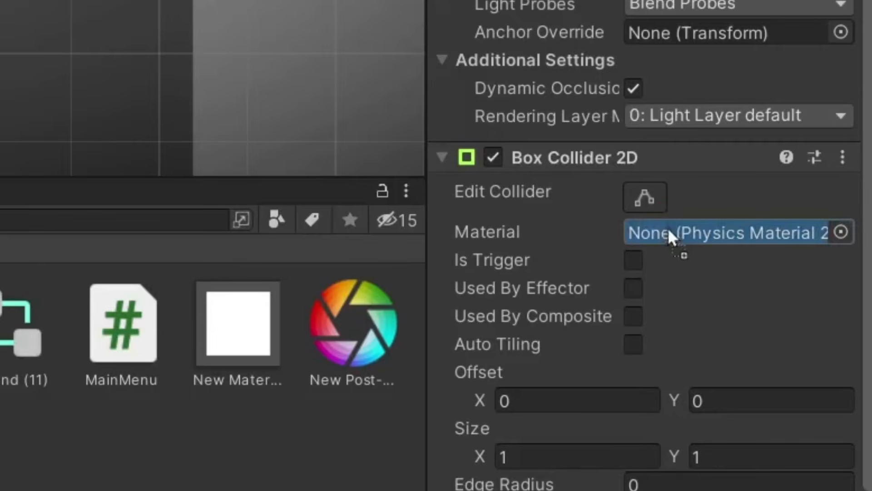
Step: Assign a physics material to the object's Box Collider 2D
drag(668, 228, 666, 234)
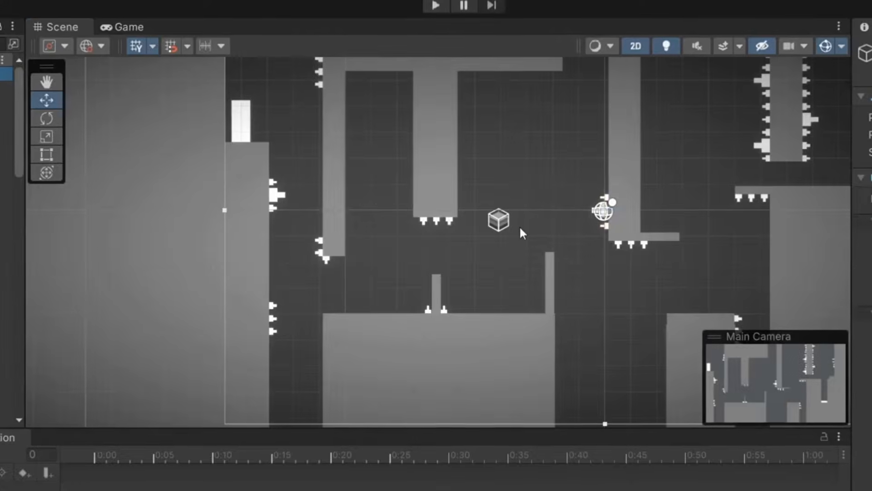
Step: Rotate the Main Camera clockwise in the 2D scene with the Rotate tool
key(e)
key(q)
key(e)
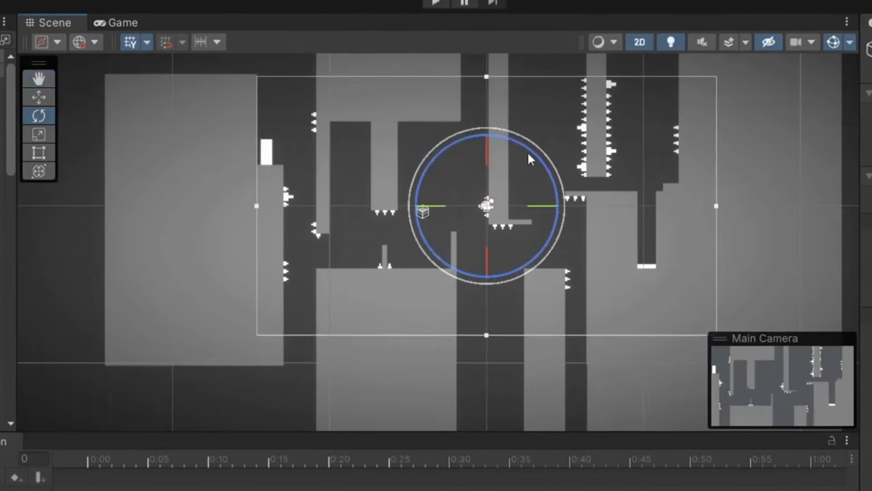
drag(527, 156, 804, 447)
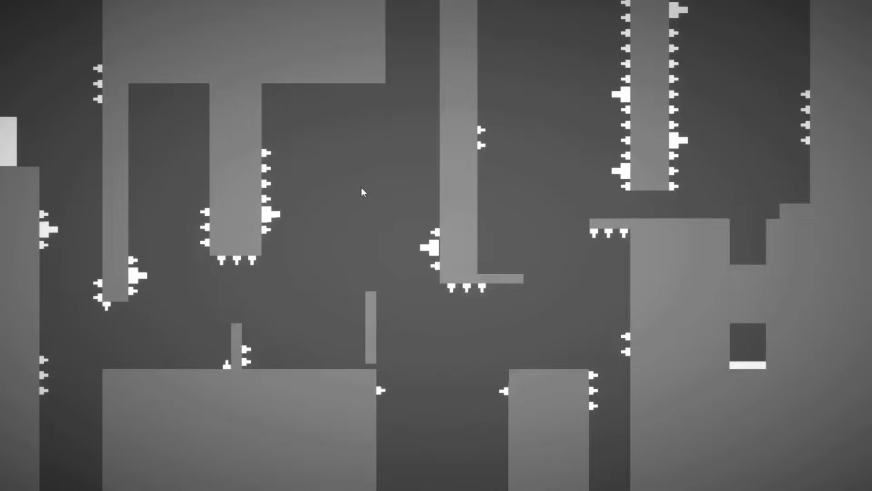
Step: Playtest the level by moving the player back and forth on the ledge where it starts
key(a)
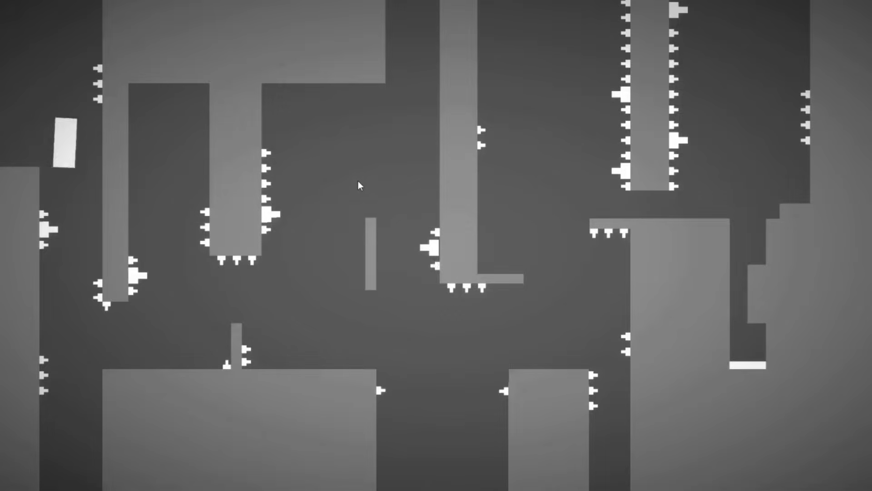
key(d)
key(a)
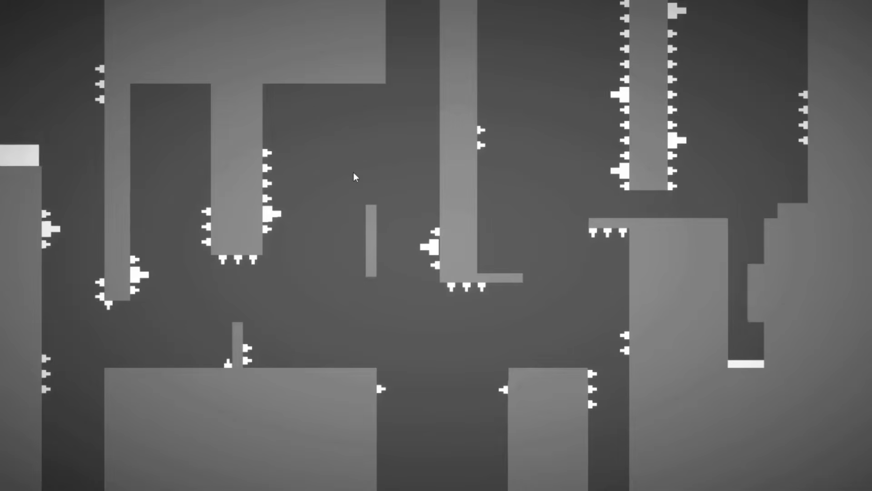
key(a)
key(d)
key(a)
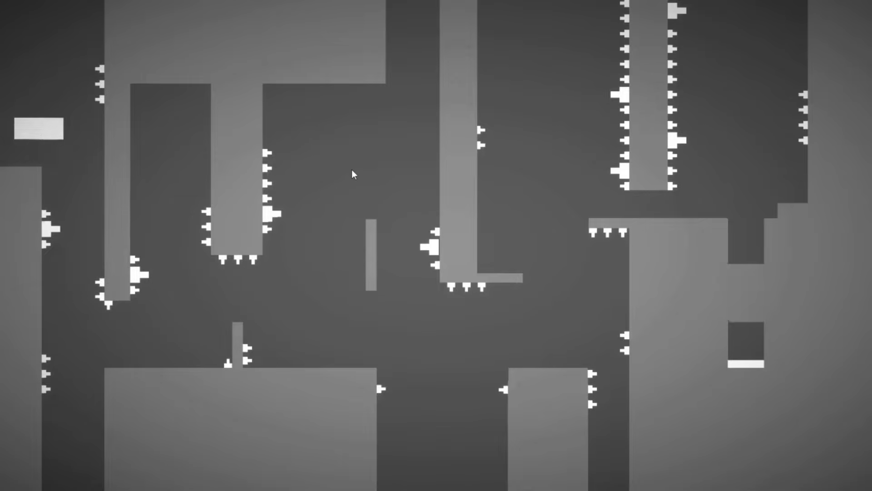
key(a)
key(d)
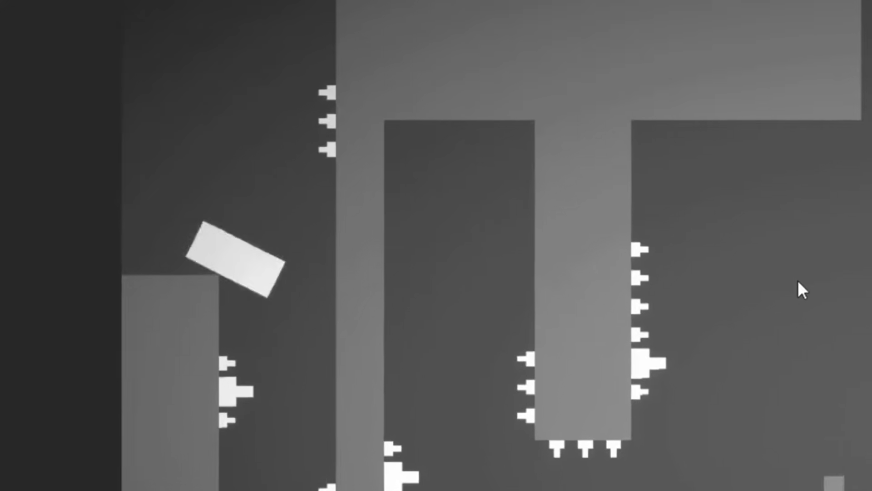
key(a)
key(d)
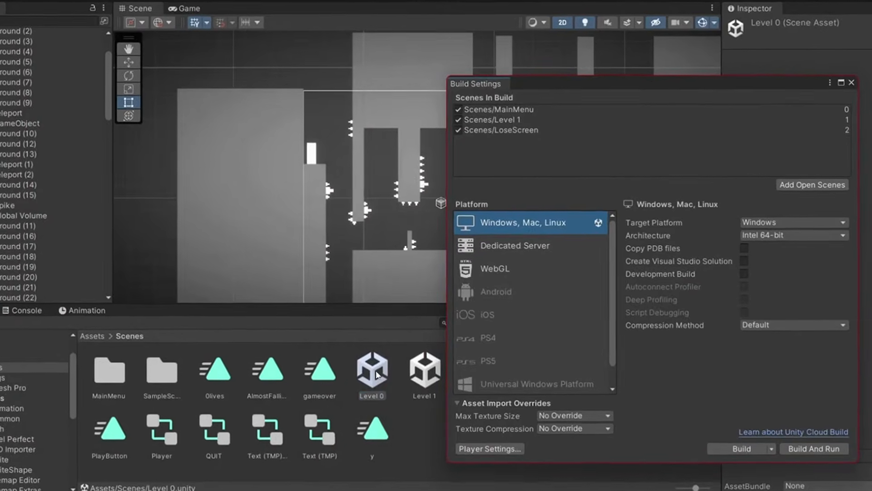
Step: Add the Level 0 scene to the scenes included in the build
drag(500, 171, 511, 143)
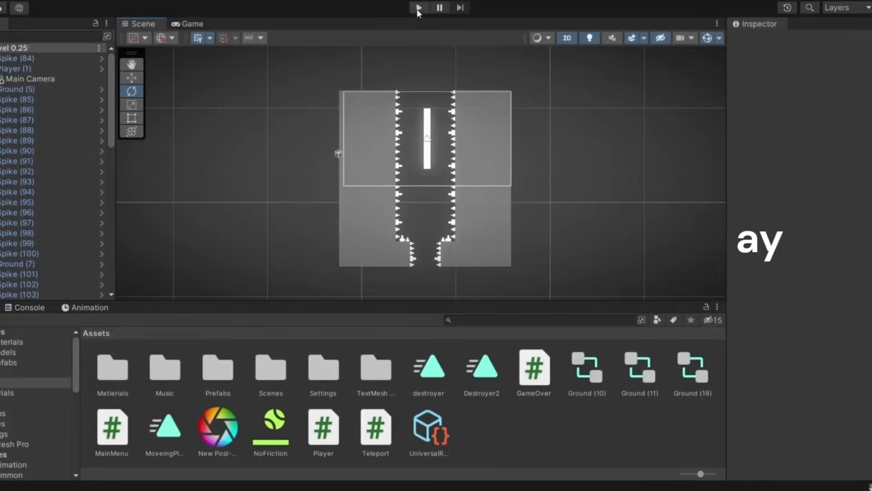
Step: Run the Level 0.25 scene in play mode to test the spiked shaft
click(419, 8)
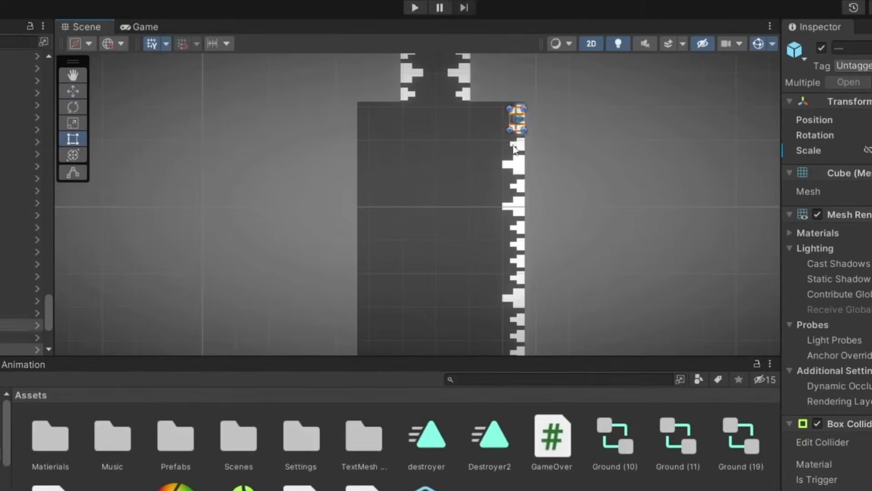
Step: Move the selected group of spikes horizontally across the shaft to its opposite wall
key(e)
key(w)
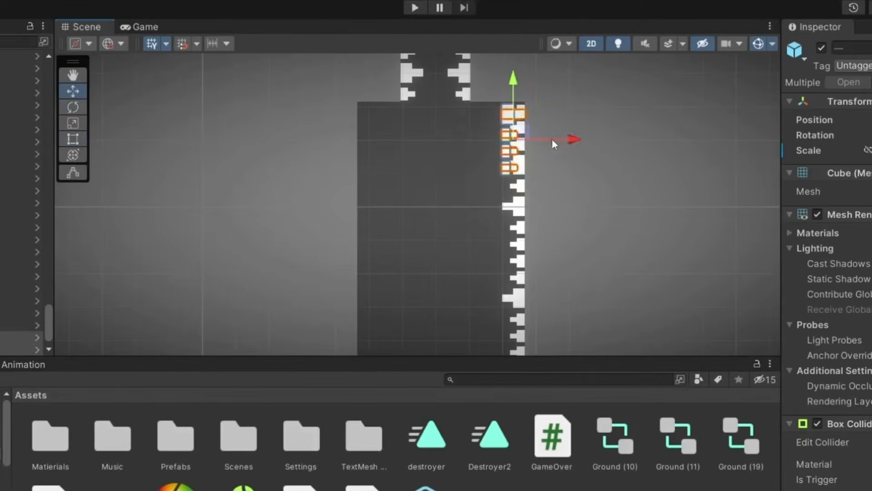
drag(552, 140, 407, 137)
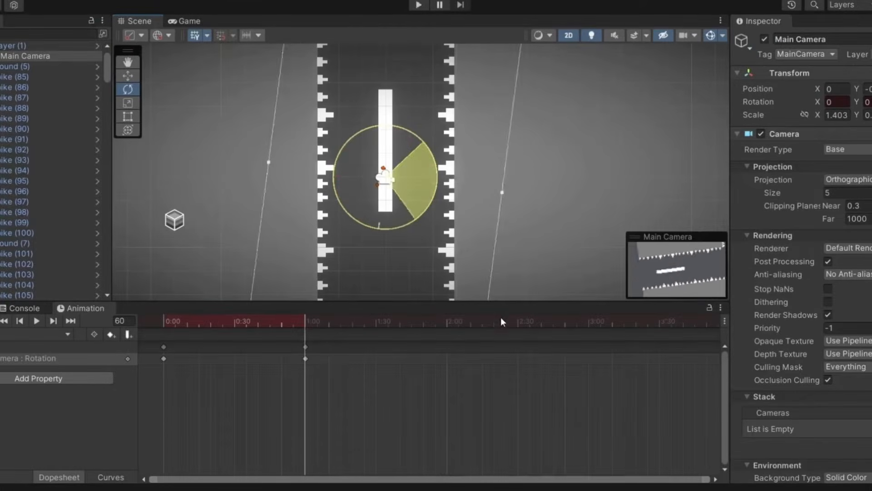
Step: Playtest the level with the Main Camera's rotation animation
click(423, 3)
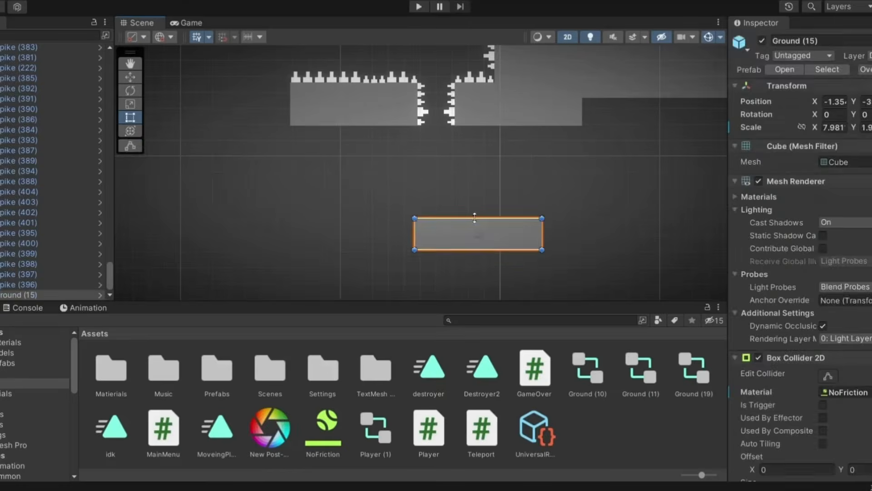
click(415, 239)
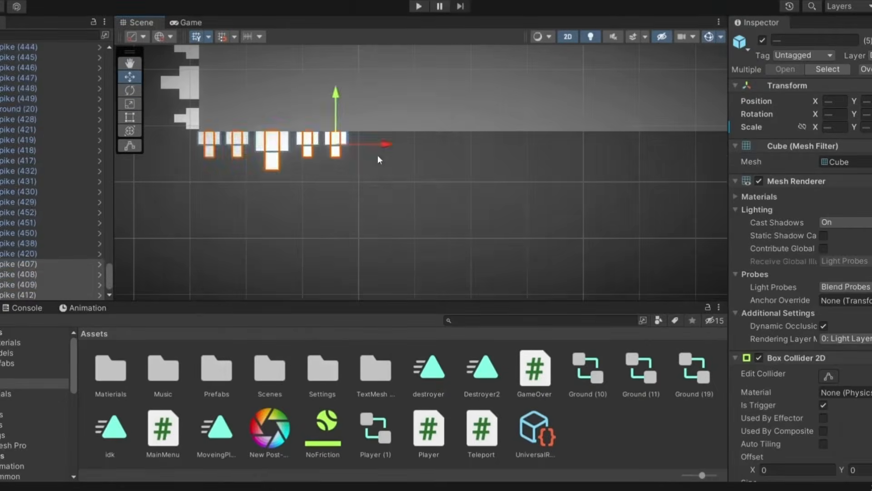
scroll(394, 137, down, 3)
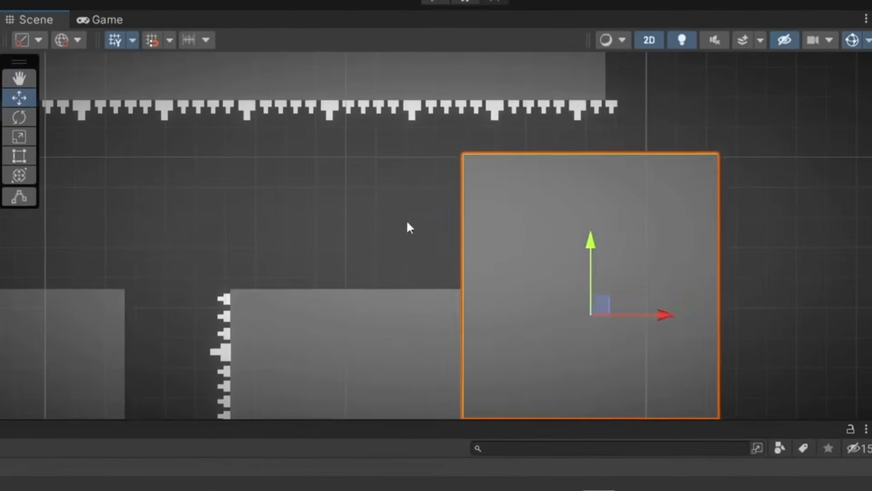
click(371, 140)
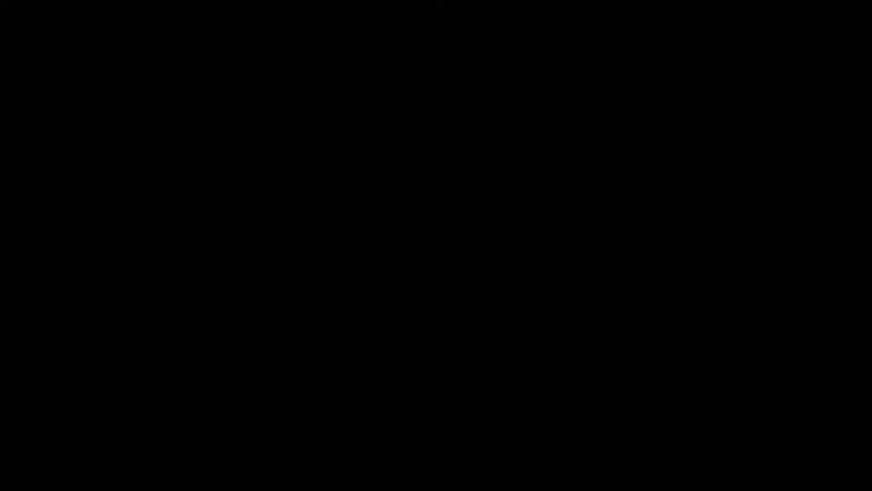
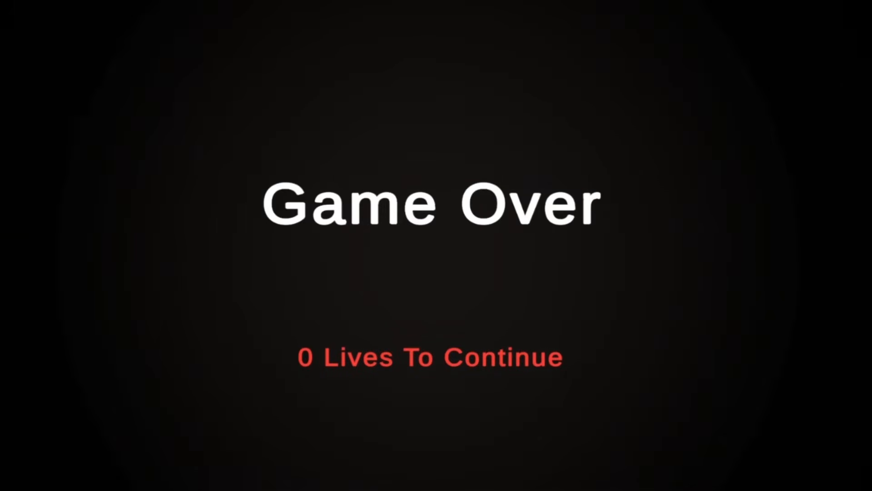
Step: Rename the spike object nested under FlyingWall as BOTTEMKILLER
text(TEMKILLER)
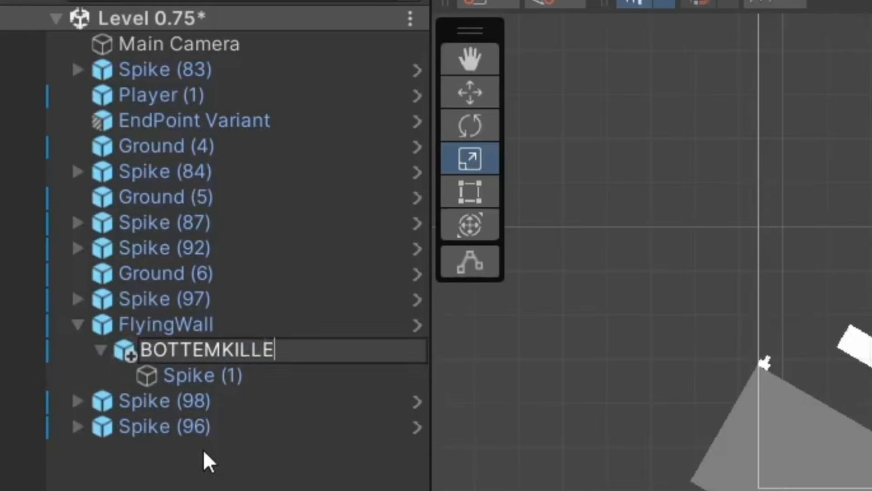
key(Return)
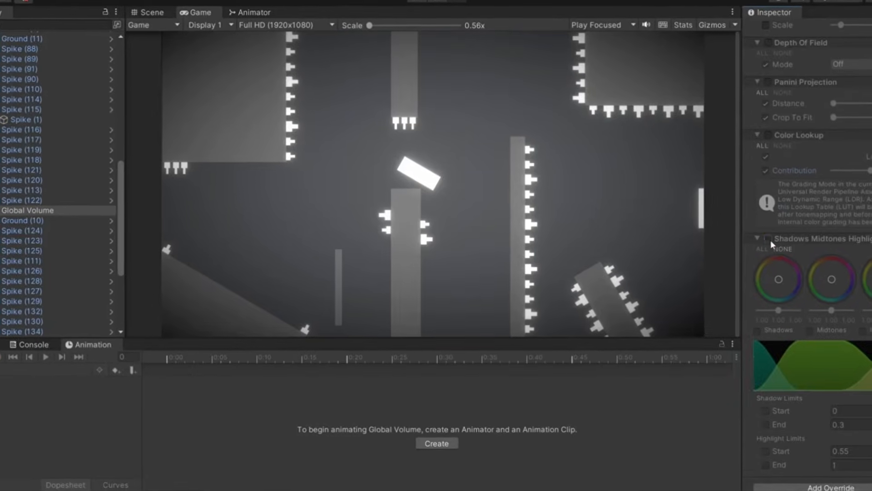
right_click(764, 241)
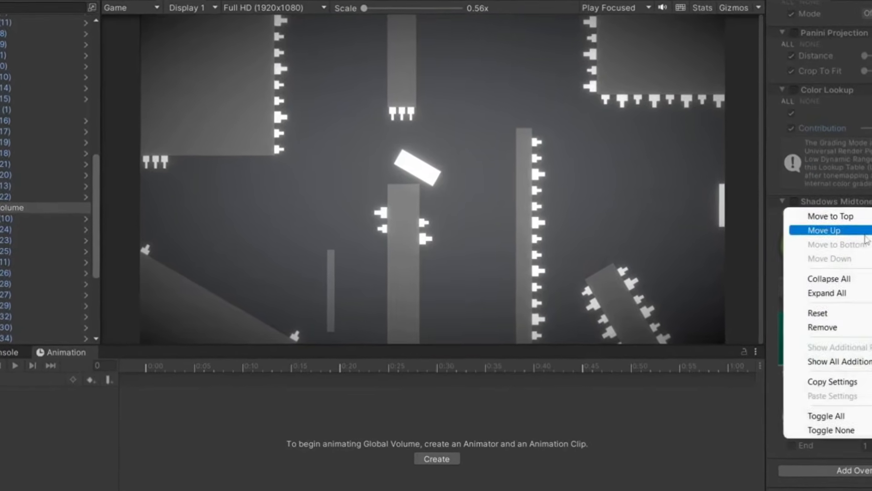
click(674, 294)
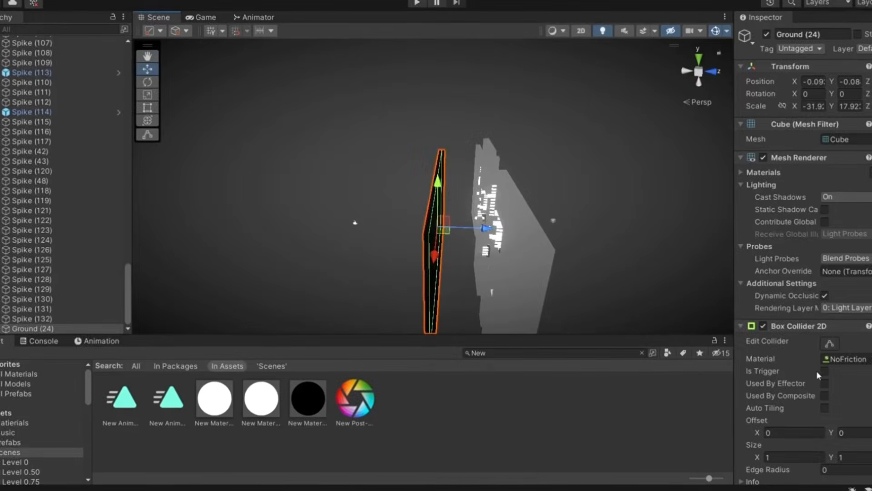
Step: Disable the Box Collider 2D on the black Ground (24) backdrop and start play mode
click(763, 326)
right_drag(543, 232, 619, 205)
click(619, 205)
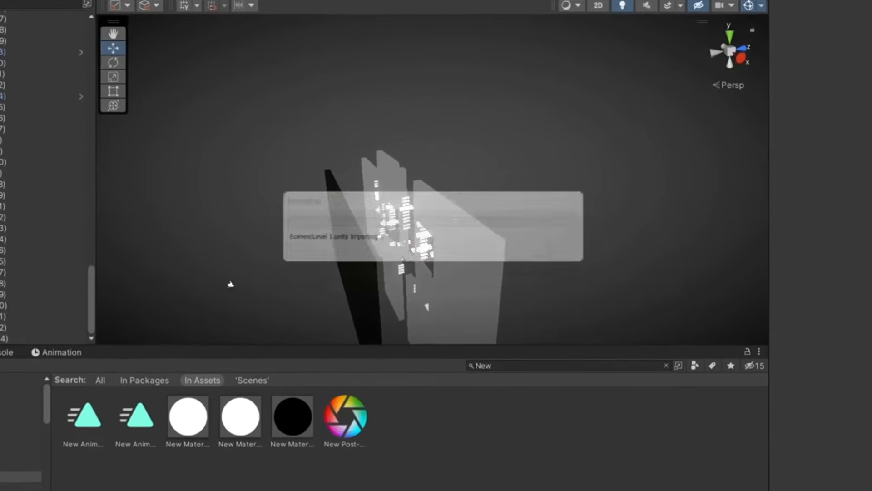
key(ctrl+p)
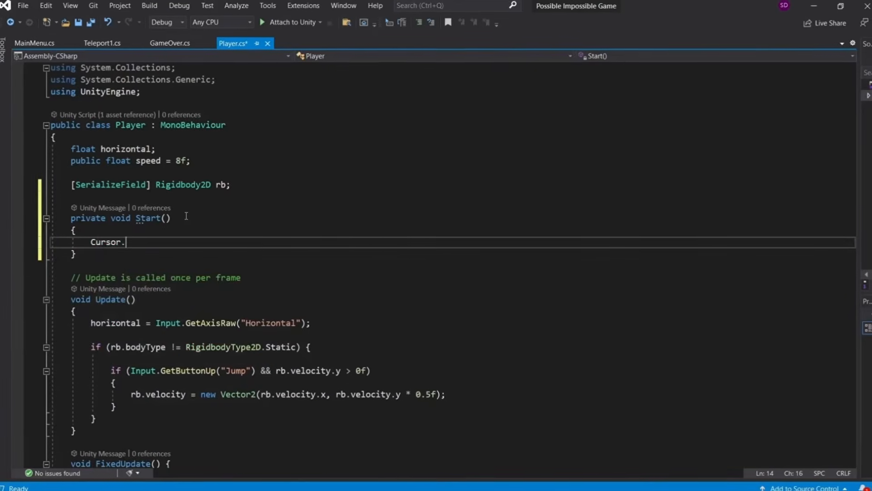
Step: In Visual Studio, make the Player script's Start method set Cursor.lockState to CursorLockMode.Locked and Cursor.visible to false
text(Lock)
key(BackSpace)
key(BackSpace)
key(BackSpace)
key(BackSpace)
text(lockState = CursorLock)
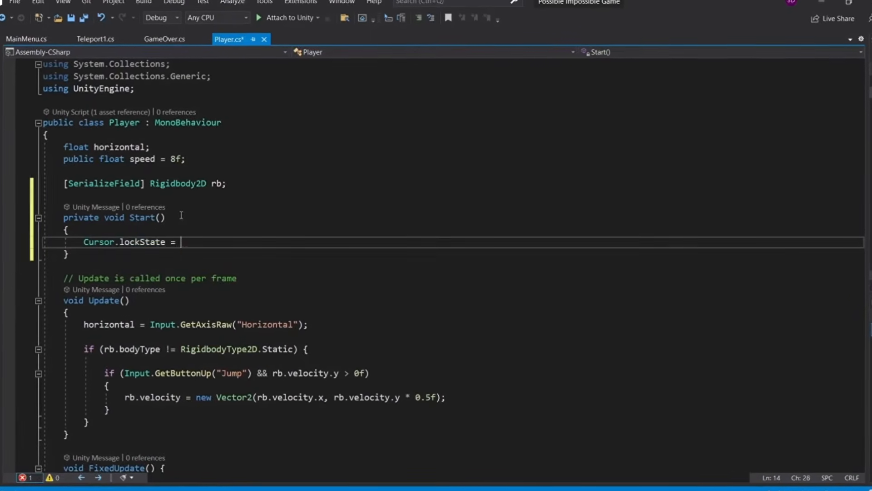
text(Mode.Locked)
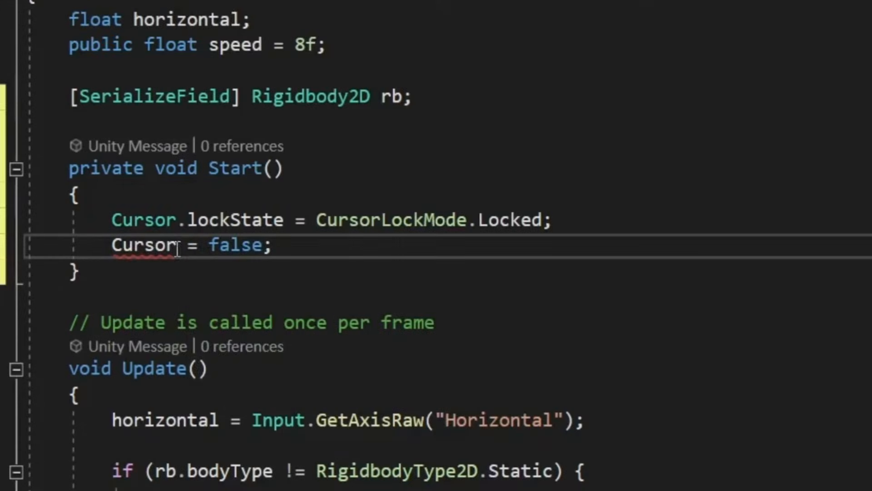
text(visible)
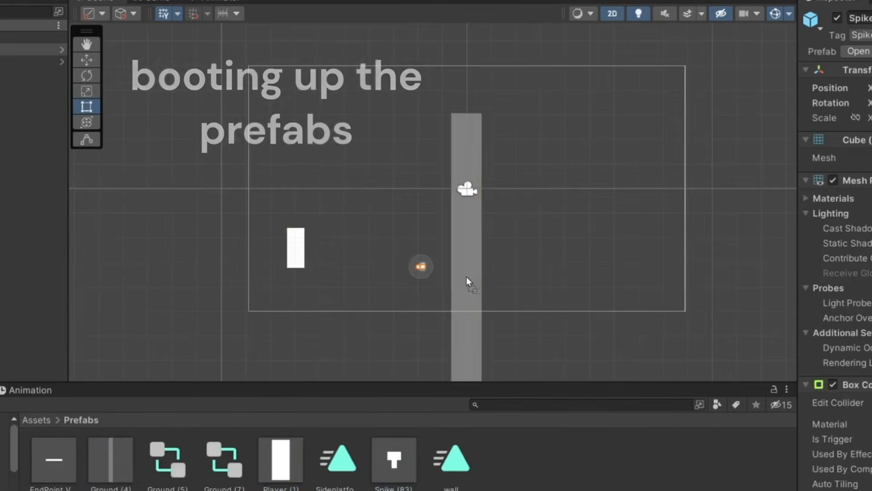
Step: Place a Spike prefab beside the ground pillar in Level 2 and move the spiked ground block up toward the camera
click(466, 279)
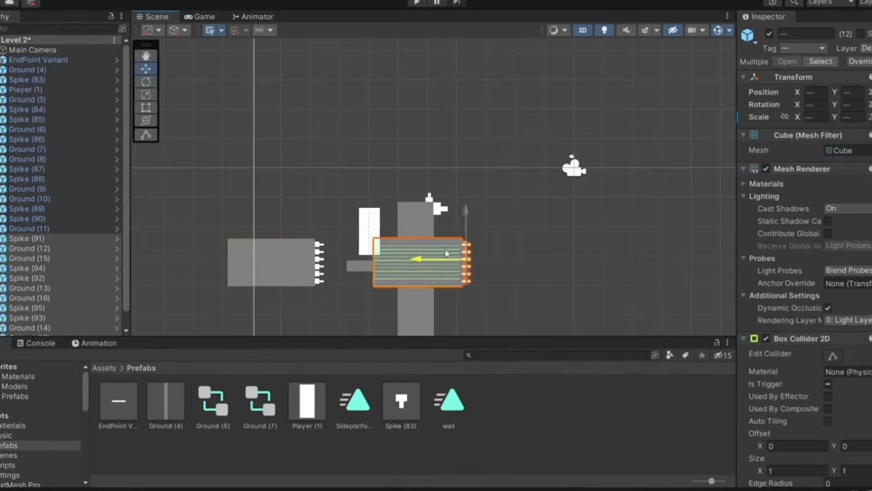
drag(403, 223, 558, 78)
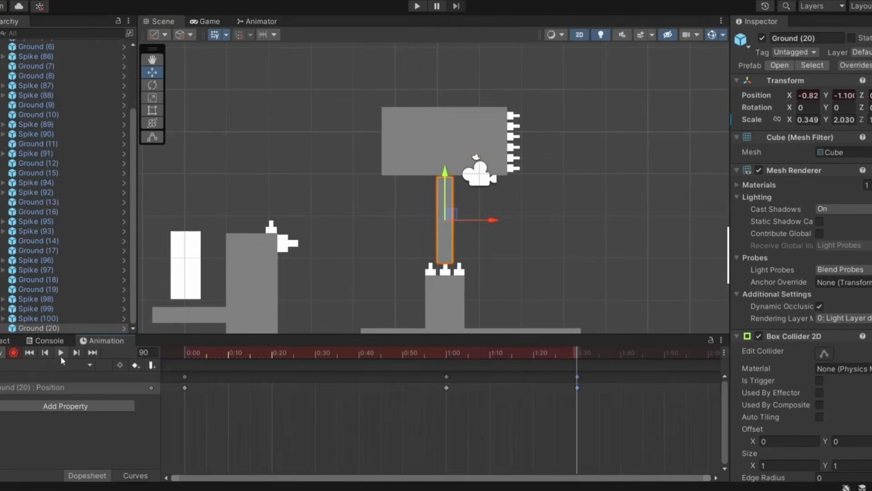
Step: Preview the position animation of Ground (20)
click(61, 352)
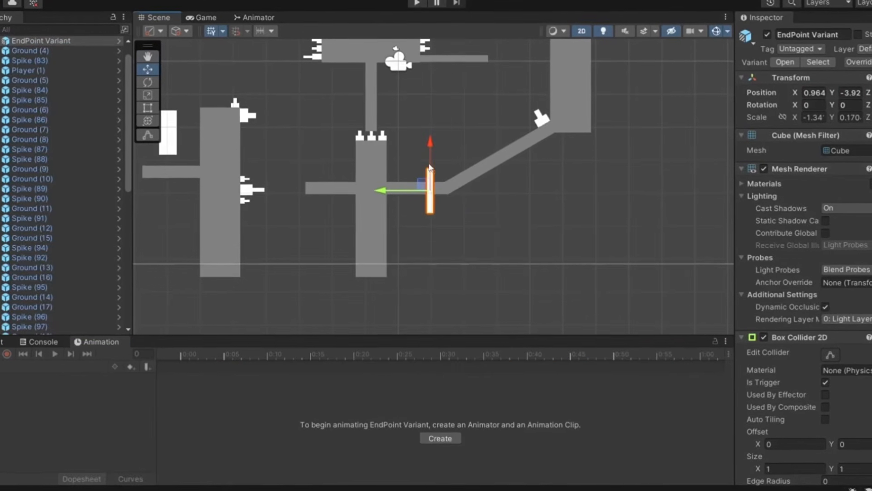
Step: Move the EndPoint Variant below the horizontal ground beam, closer to the spike-topped pillar
drag(432, 161, 430, 209)
drag(396, 237, 371, 242)
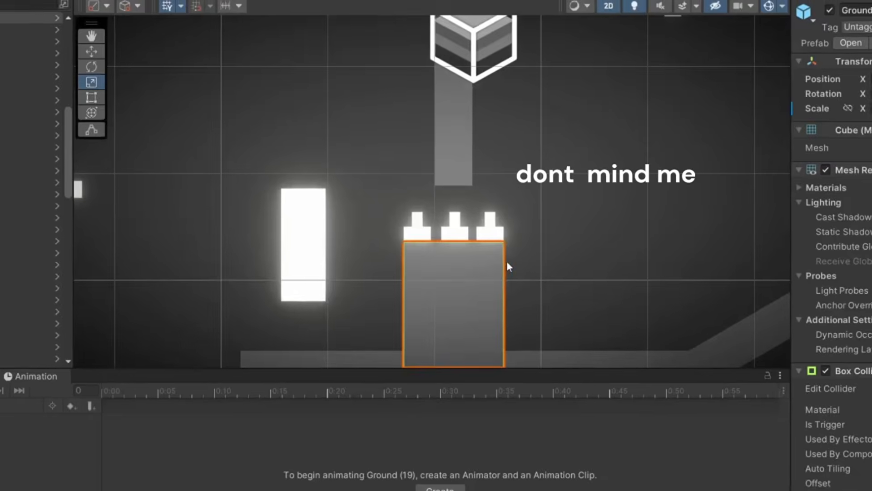
Step: Scale the spike-topped Ground (19) block to be narrower
drag(506, 261, 469, 254)
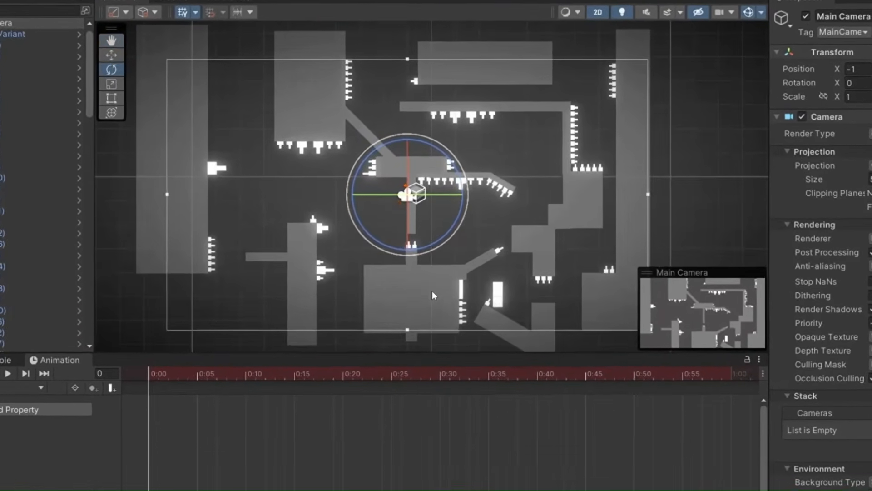
Step: Rotate the Main Camera about its centre for its animation clip
drag(444, 148, 376, 103)
drag(376, 137, 308, 84)
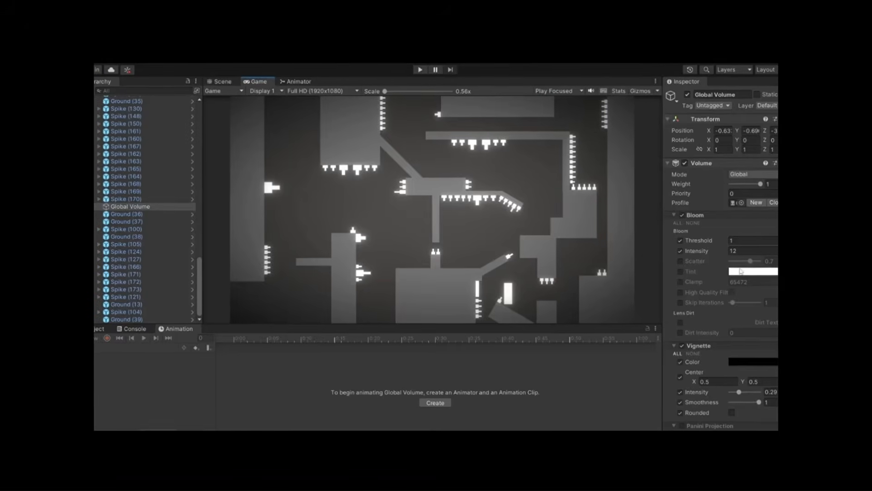
Step: Enable the Lens Distortion override on the Global Volume
scroll(714, 271, down, 10)
click(700, 271)
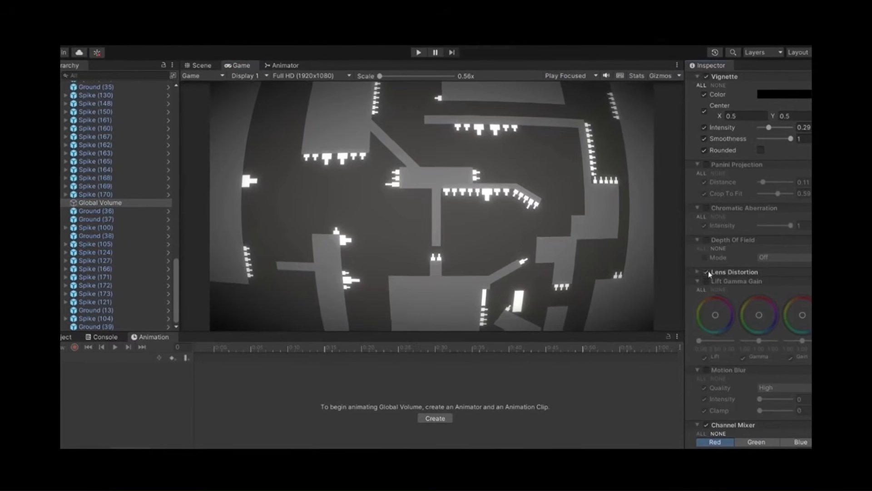